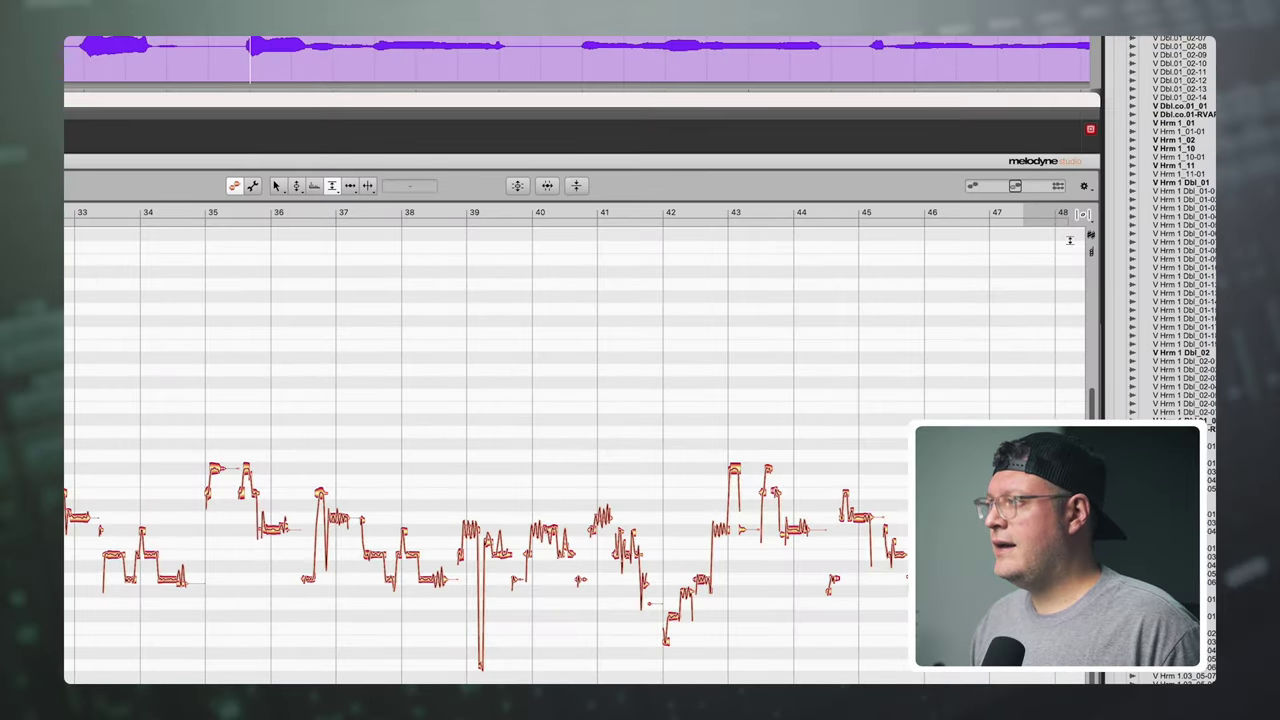
- Set Melodyne's note snap to a note value and marquee-select all the lead vocal notes in view
click(1084, 218)
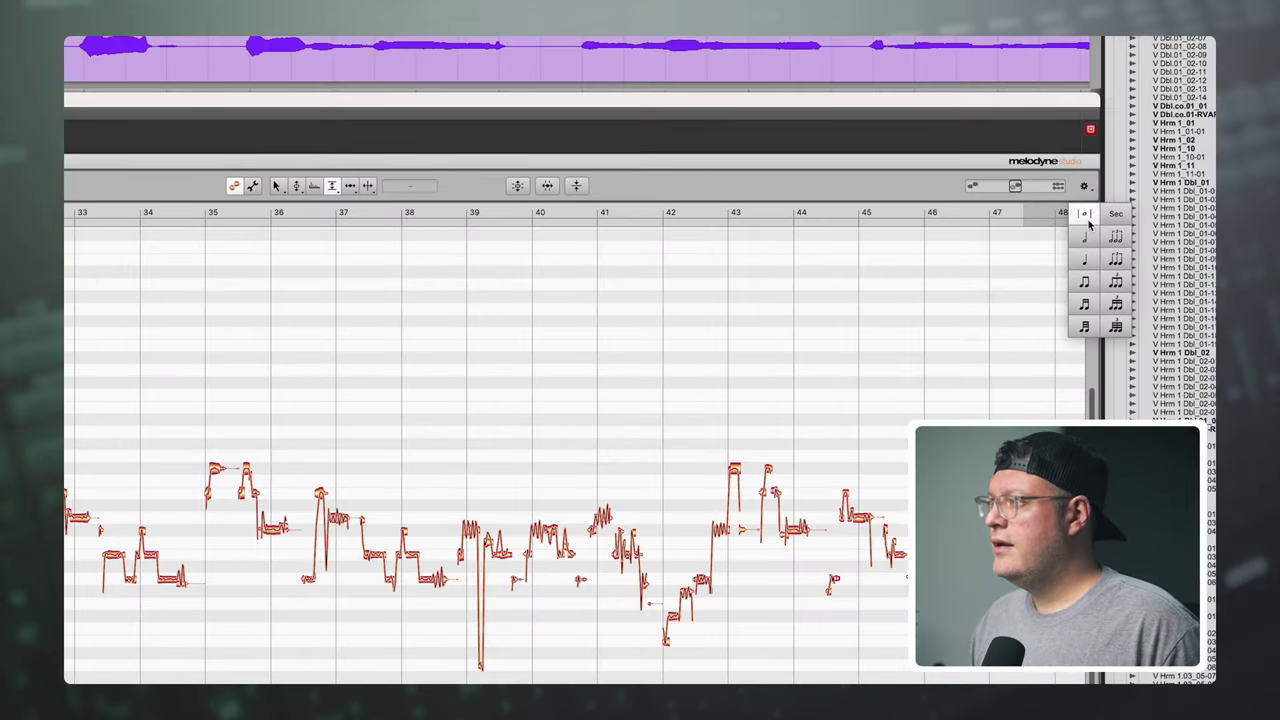
click(1086, 262)
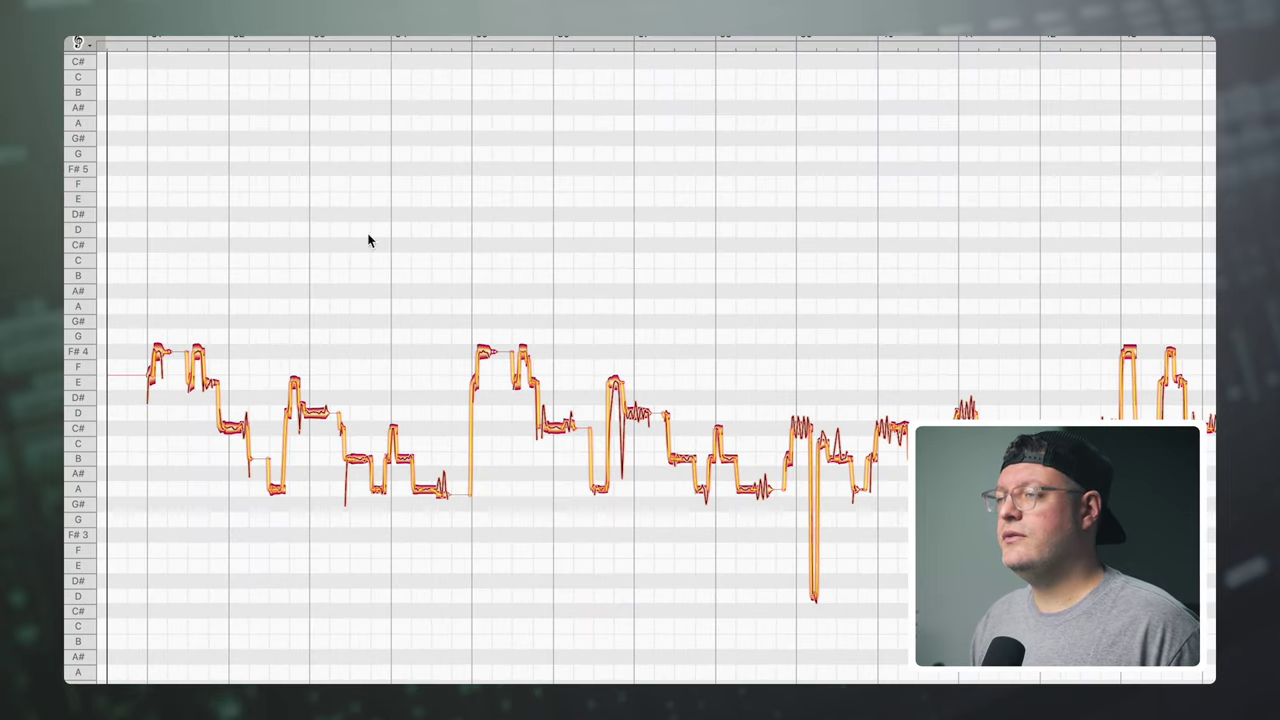
drag(133, 287, 1212, 682)
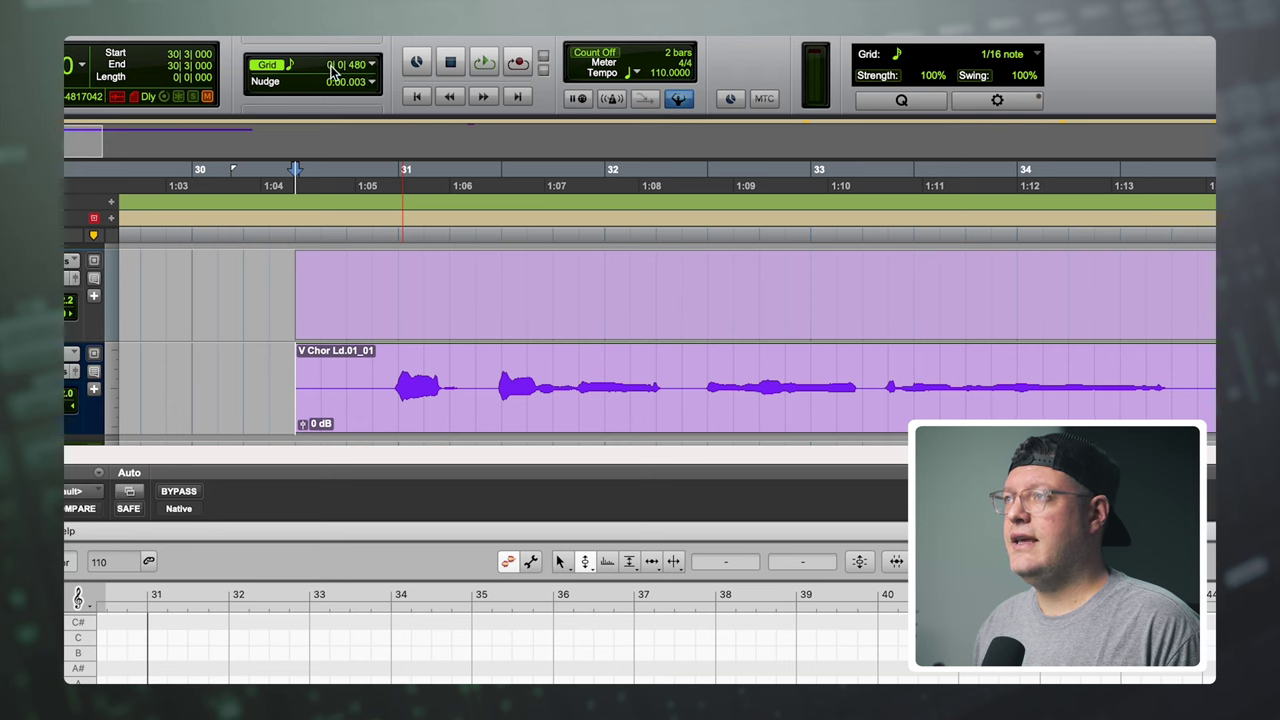
- Change the Pro Tools edit grid to 1/4 note and zoom Melodyne's editor in on bar 31
click(334, 72)
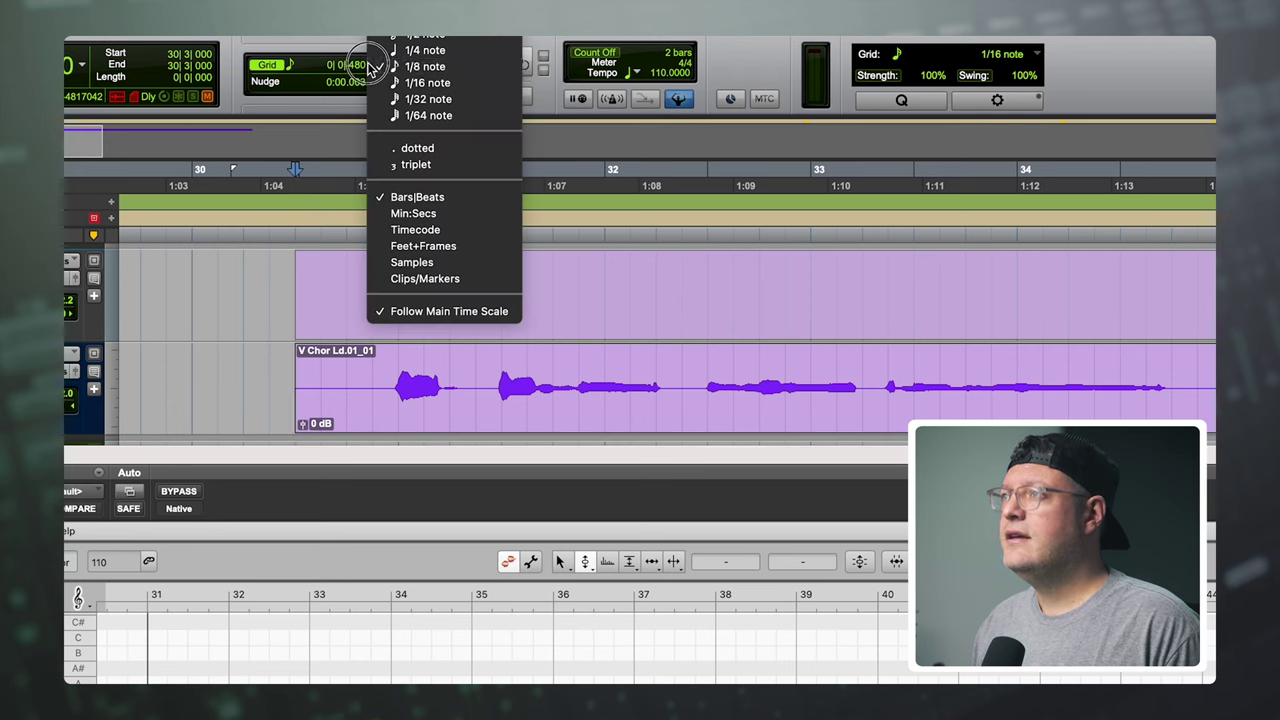
click(420, 51)
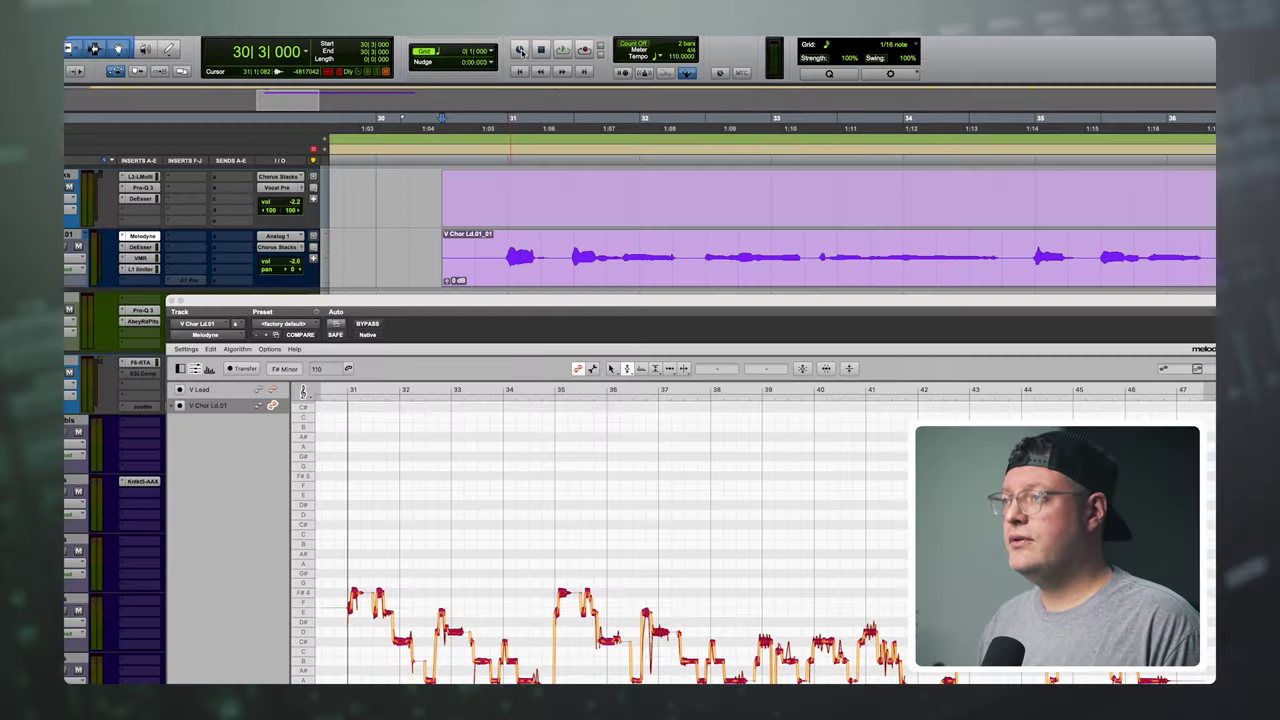
drag(345, 617, 410, 656)
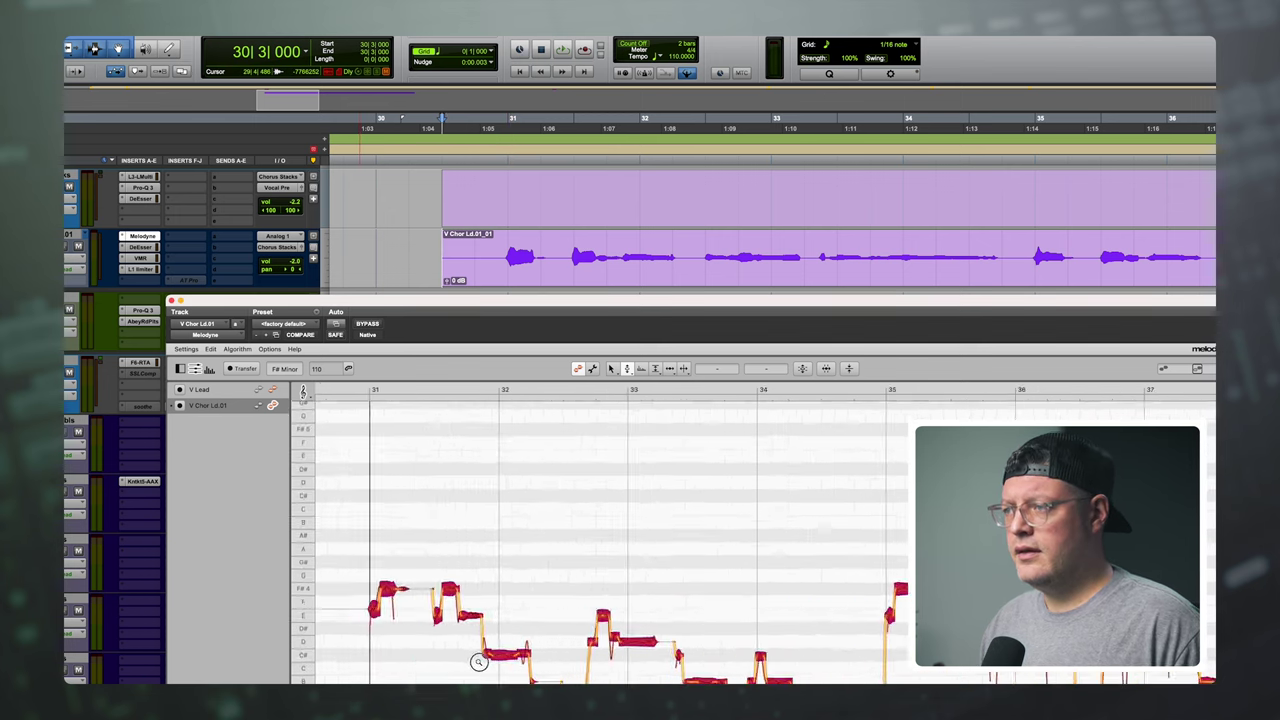
drag(535, 630, 535, 657)
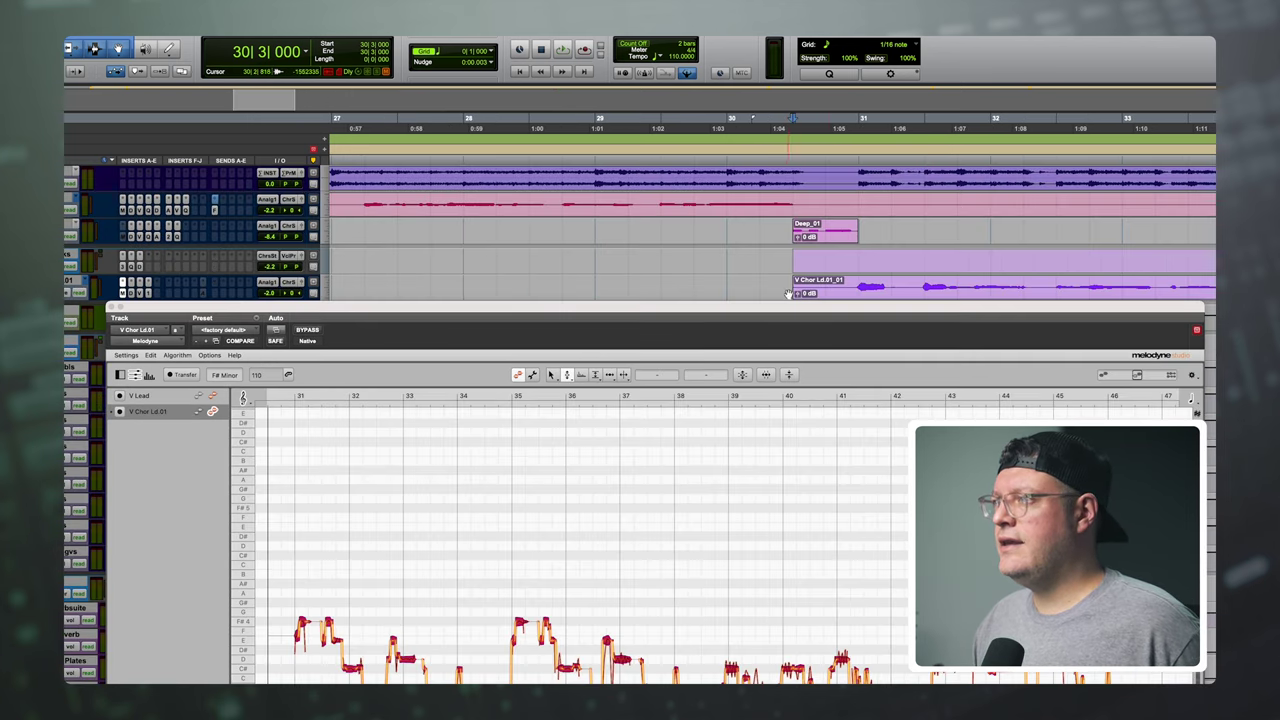
- Place the edit position at bar 31, clearing the trial range on the INST track
click(857, 284)
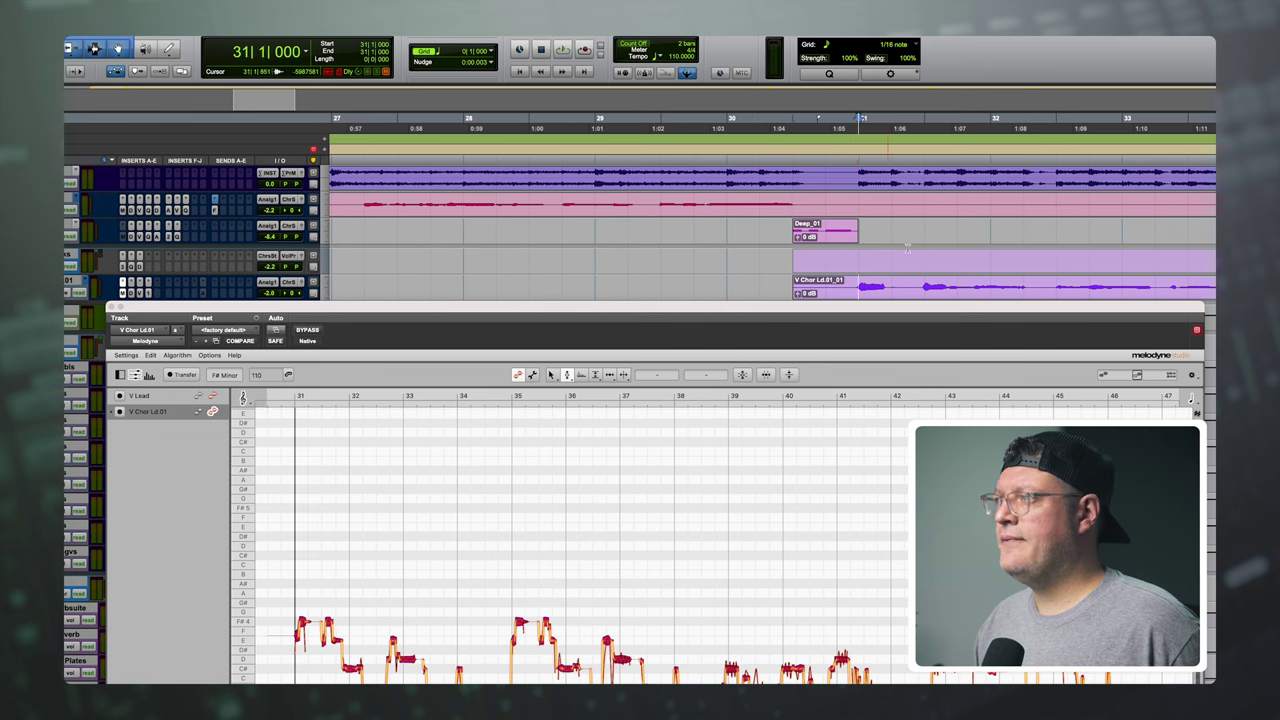
click(827, 238)
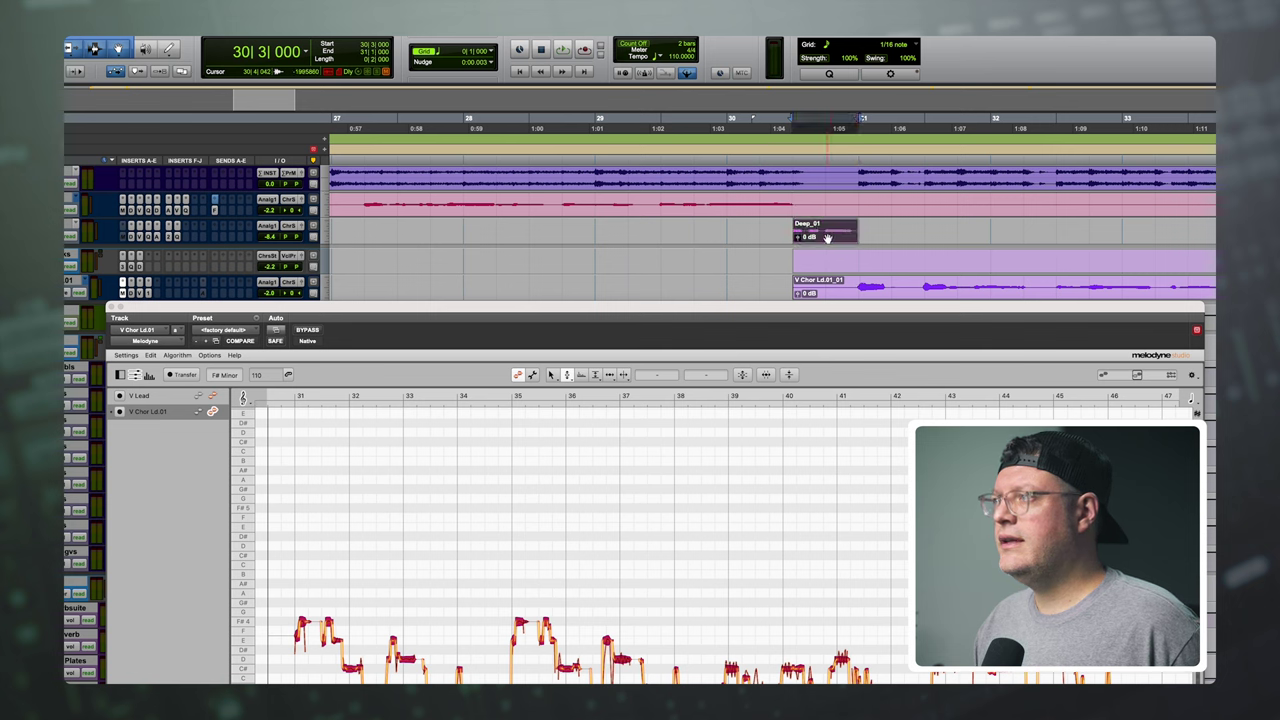
drag(858, 172, 885, 178)
click(858, 172)
click(860, 178)
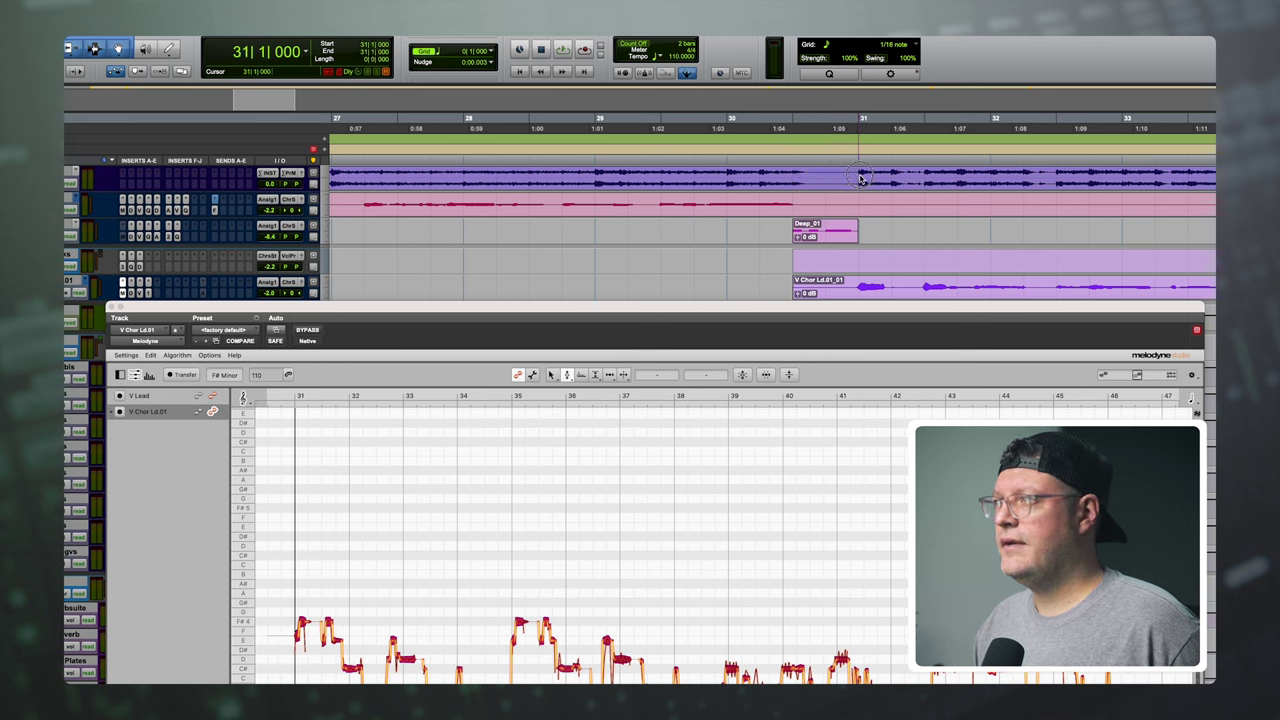
- Zoom in around bar 63 and set the edit position to the Deep_01 clip start
key(r)
key(r)
key(r)
key(r)
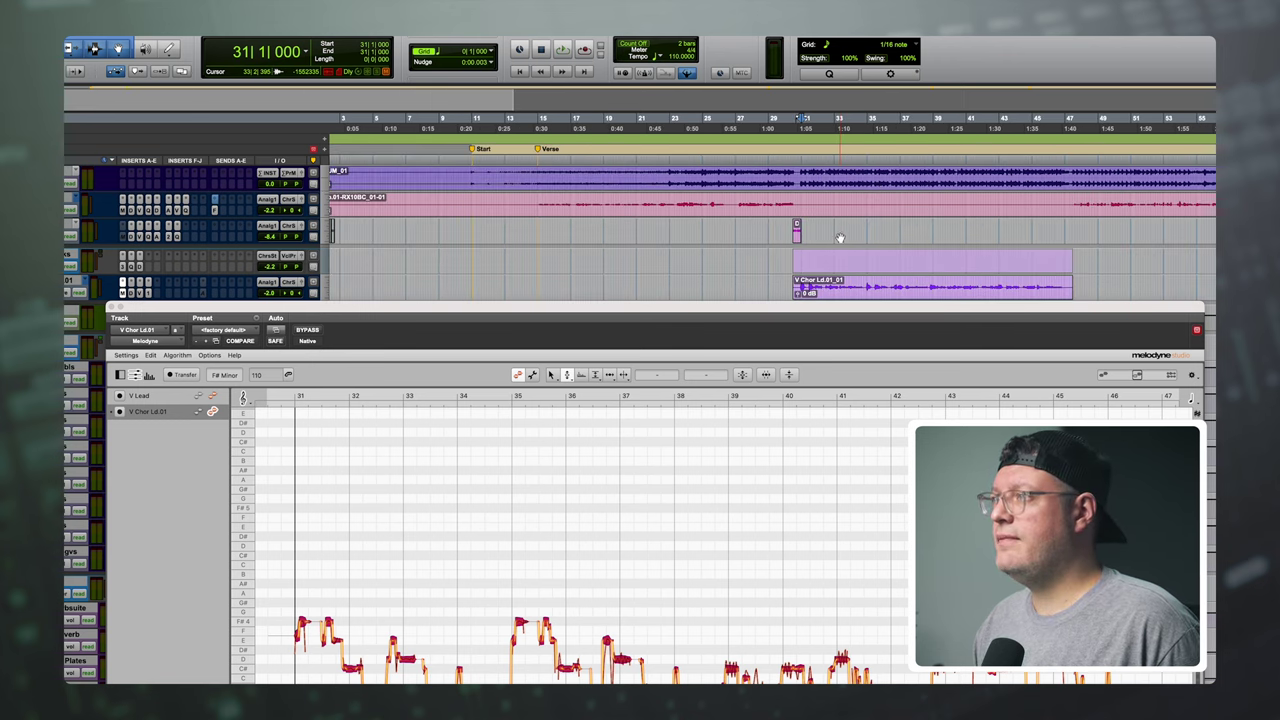
click(843, 176)
key(t)
key(t)
key(t)
key(t)
key(t)
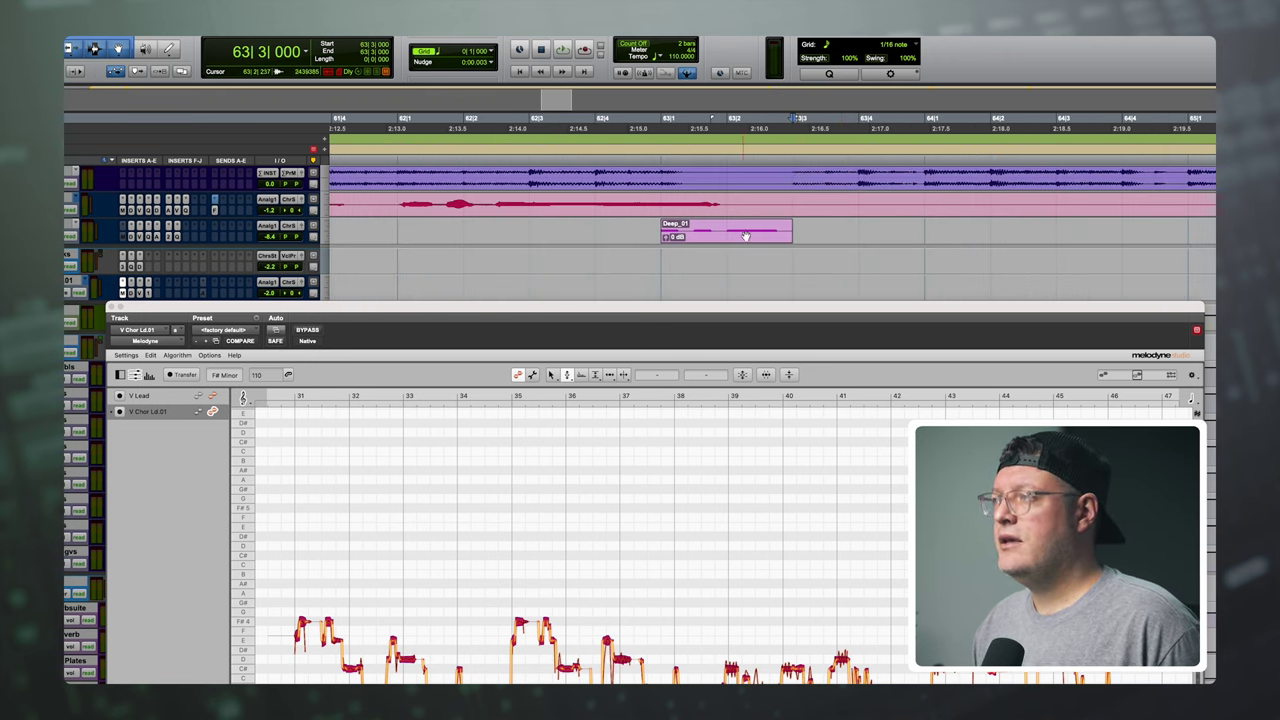
click(660, 172)
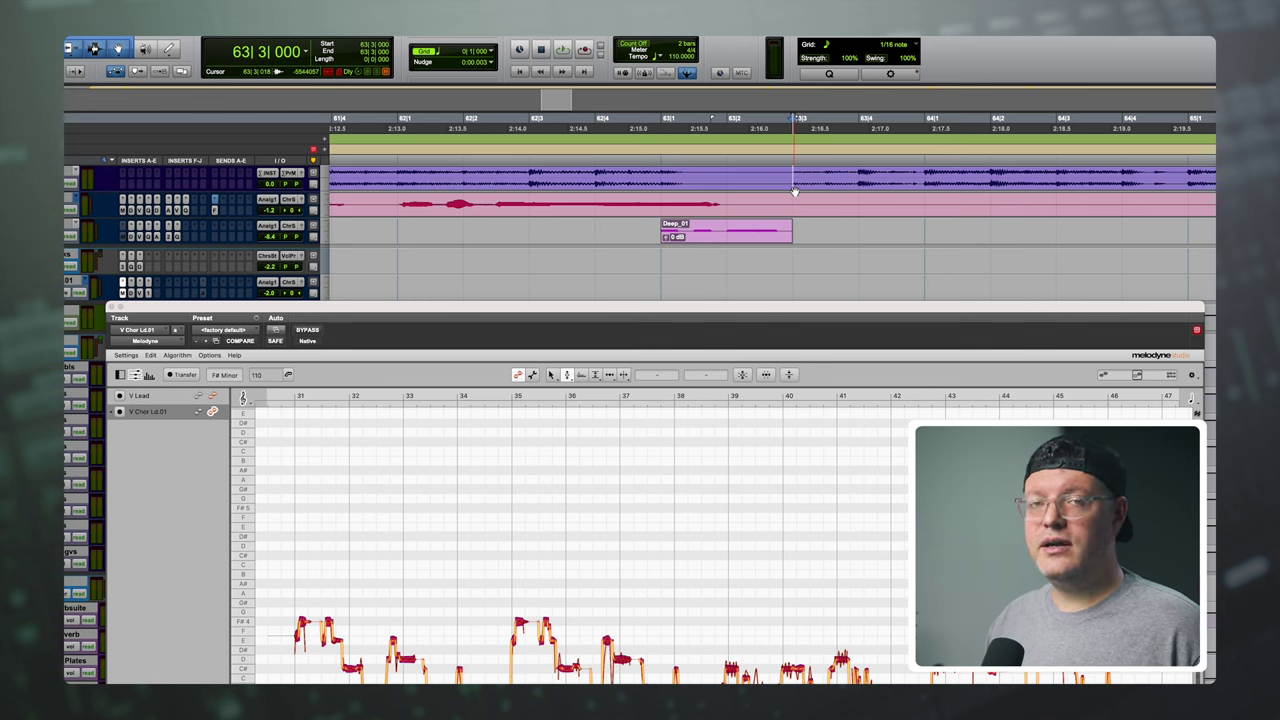
drag(694, 492, 550, 527)
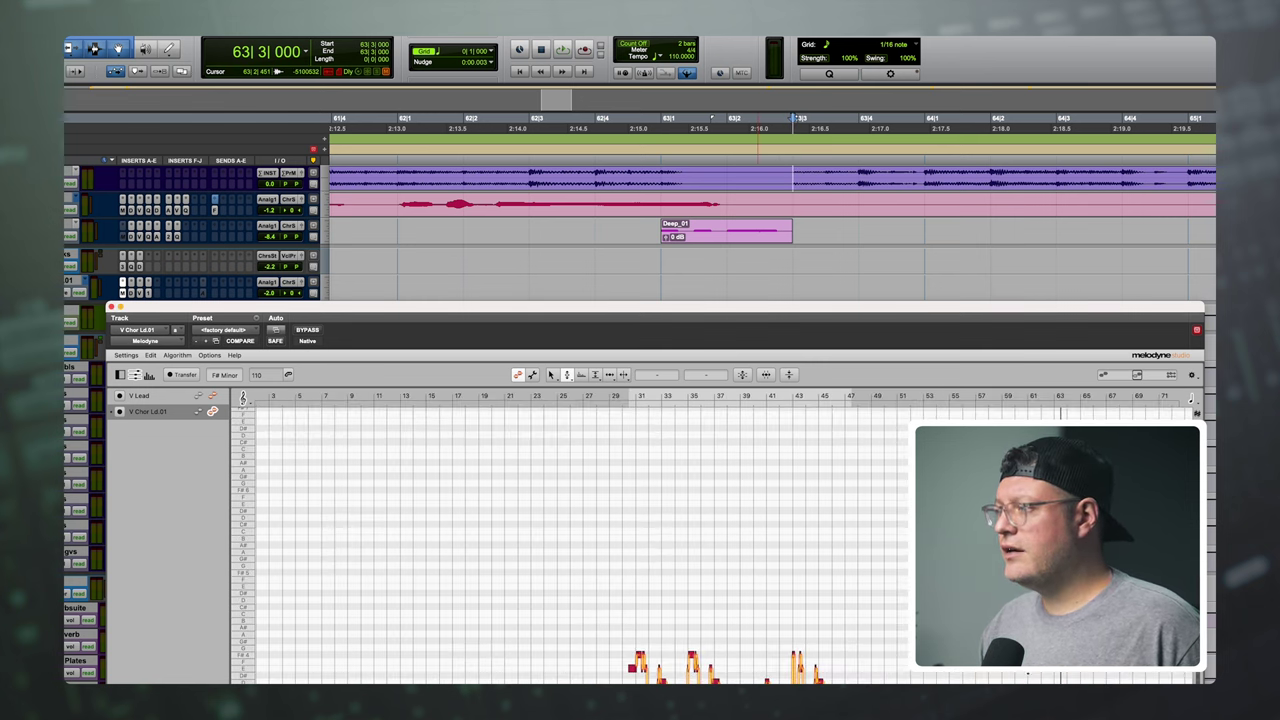
- Deselect all notes and zoom Melodyne's editor out to show the whole vocal take
scroll(843, 664, right, 10)
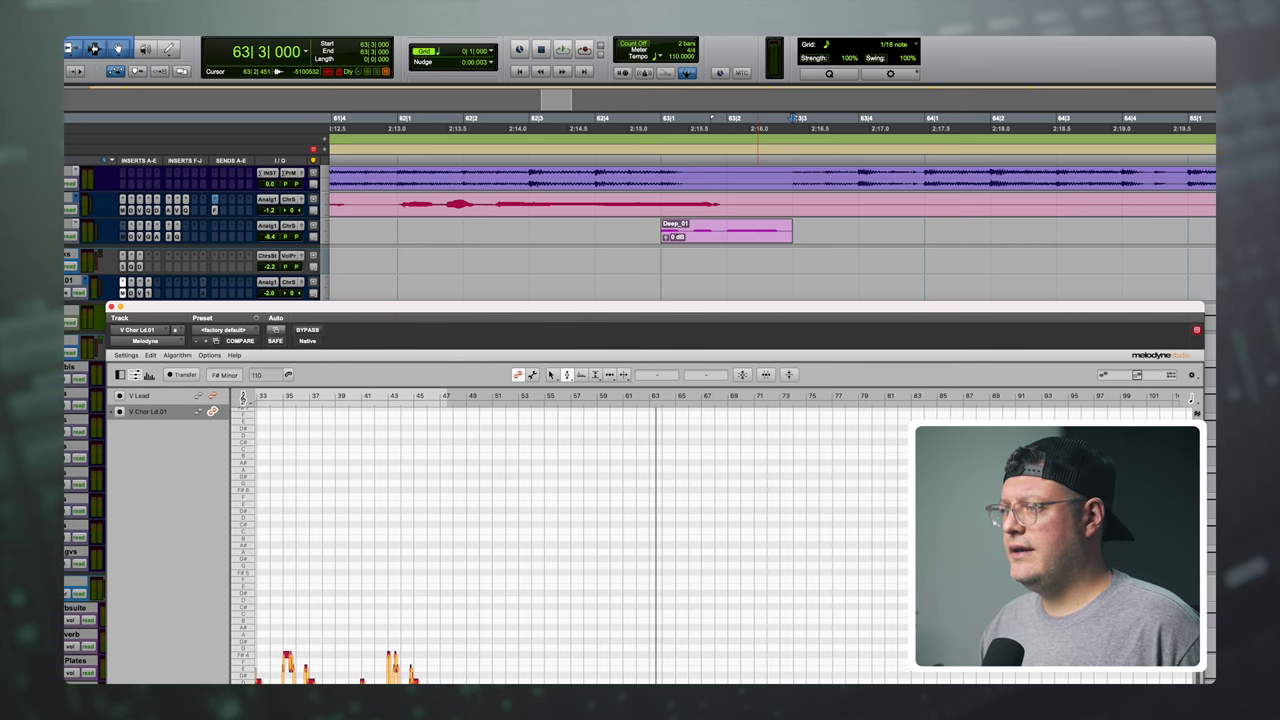
scroll(720, 540, up, 5)
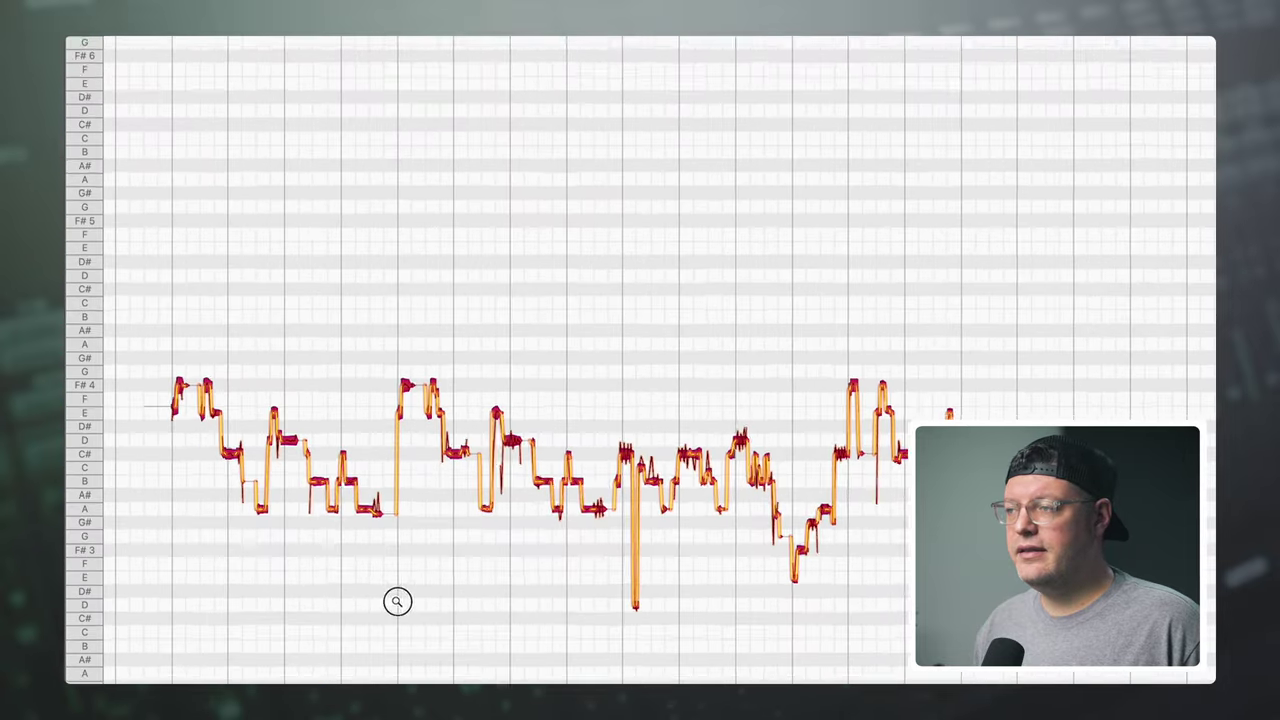
drag(400, 600, 684, 578)
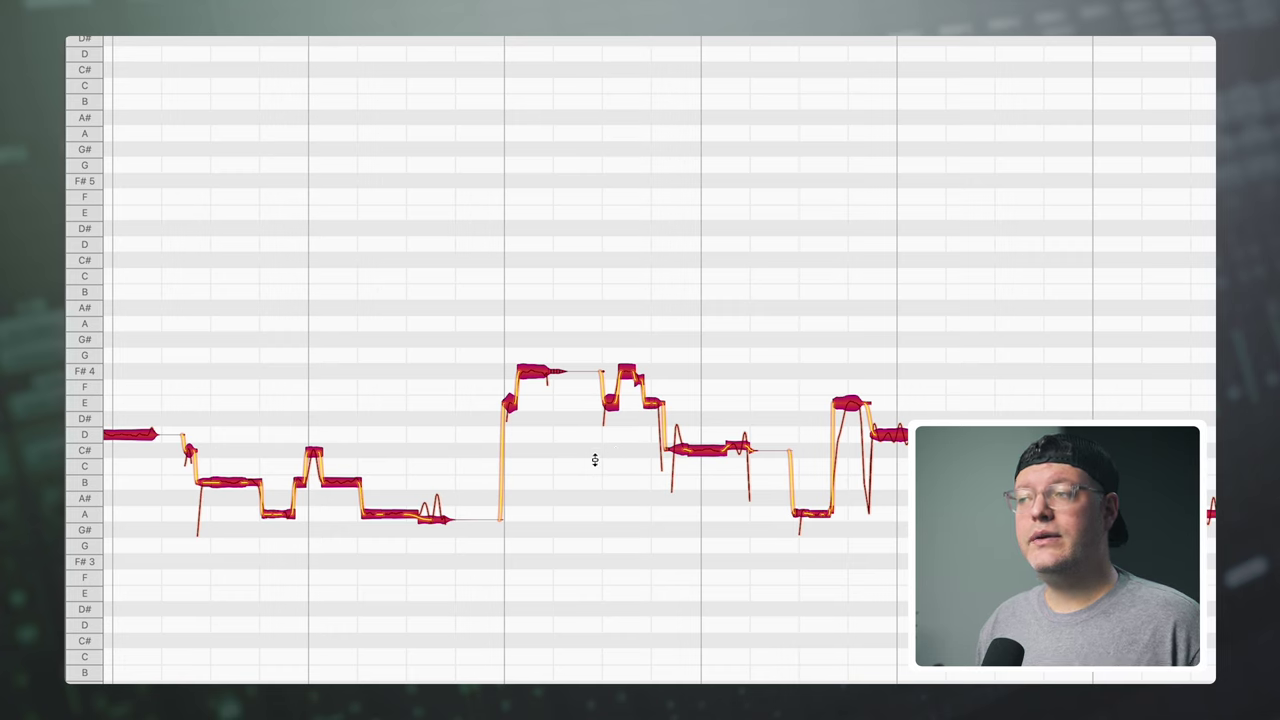
click(544, 186)
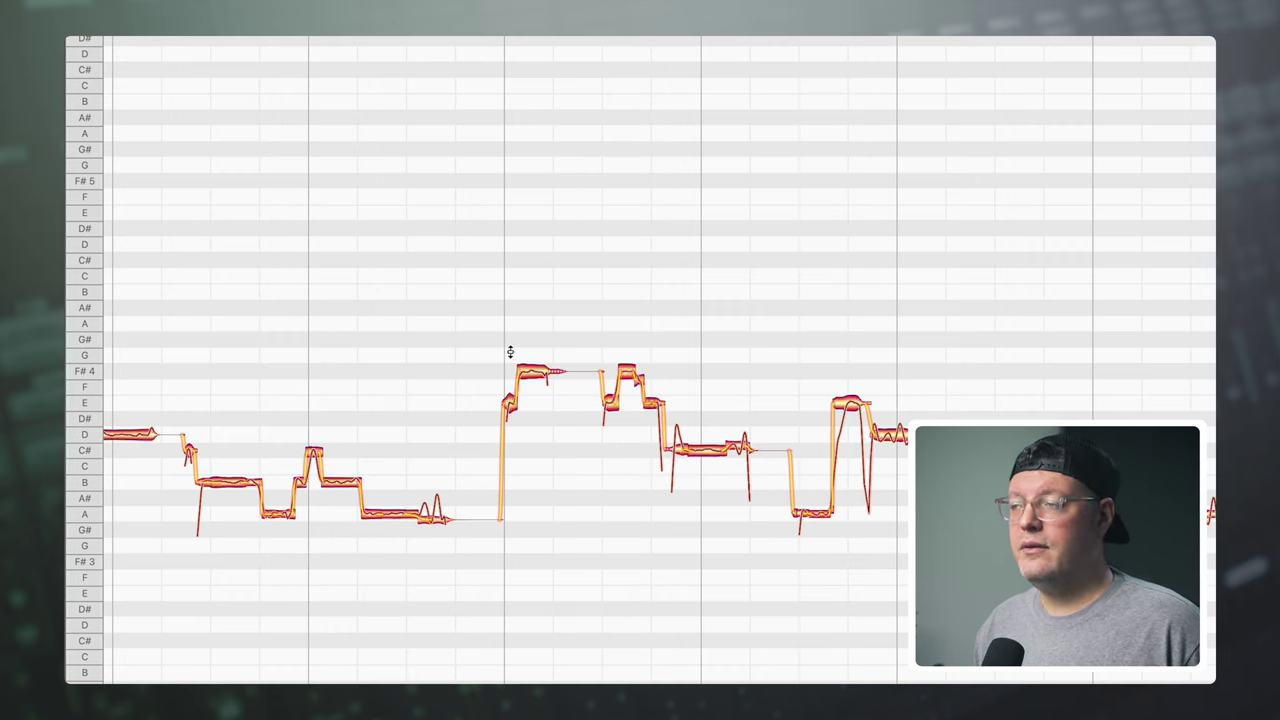
drag(906, 363, 780, 428)
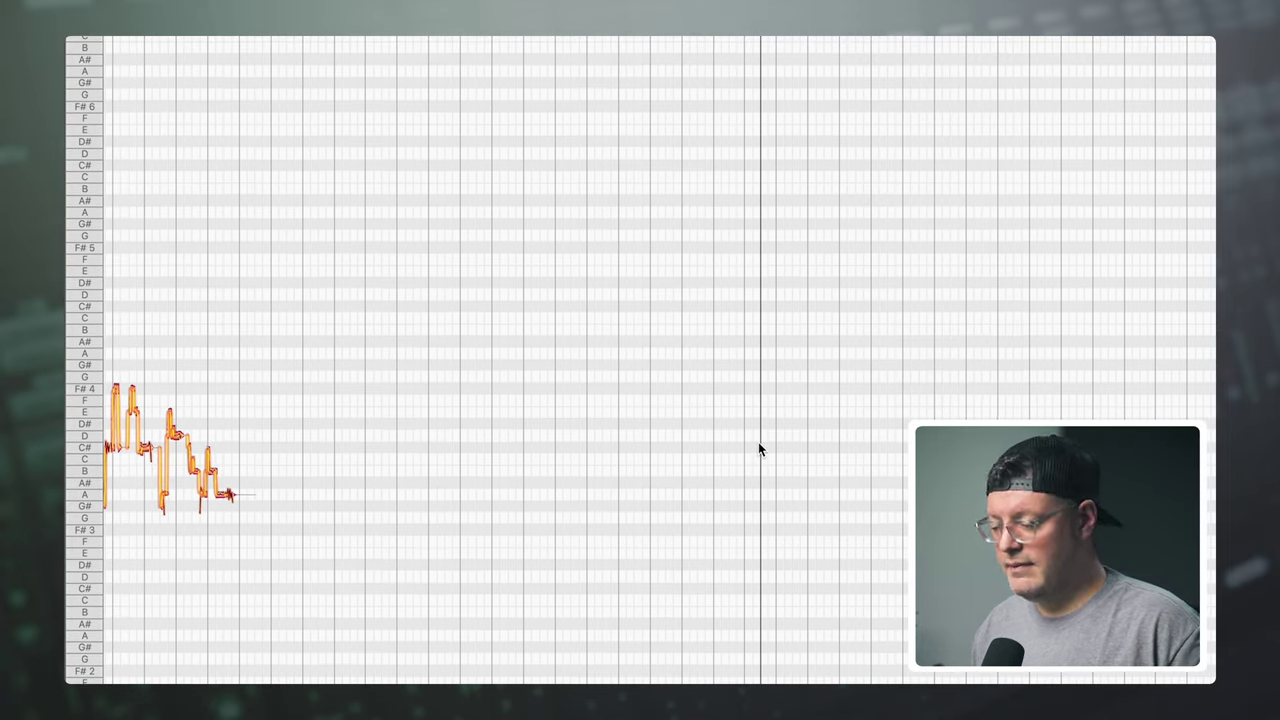
- Zoom Melodyne in closely on the note rising from E4 into the sustained F#4
key(ctrl+v)
drag(758, 442, 545, 335)
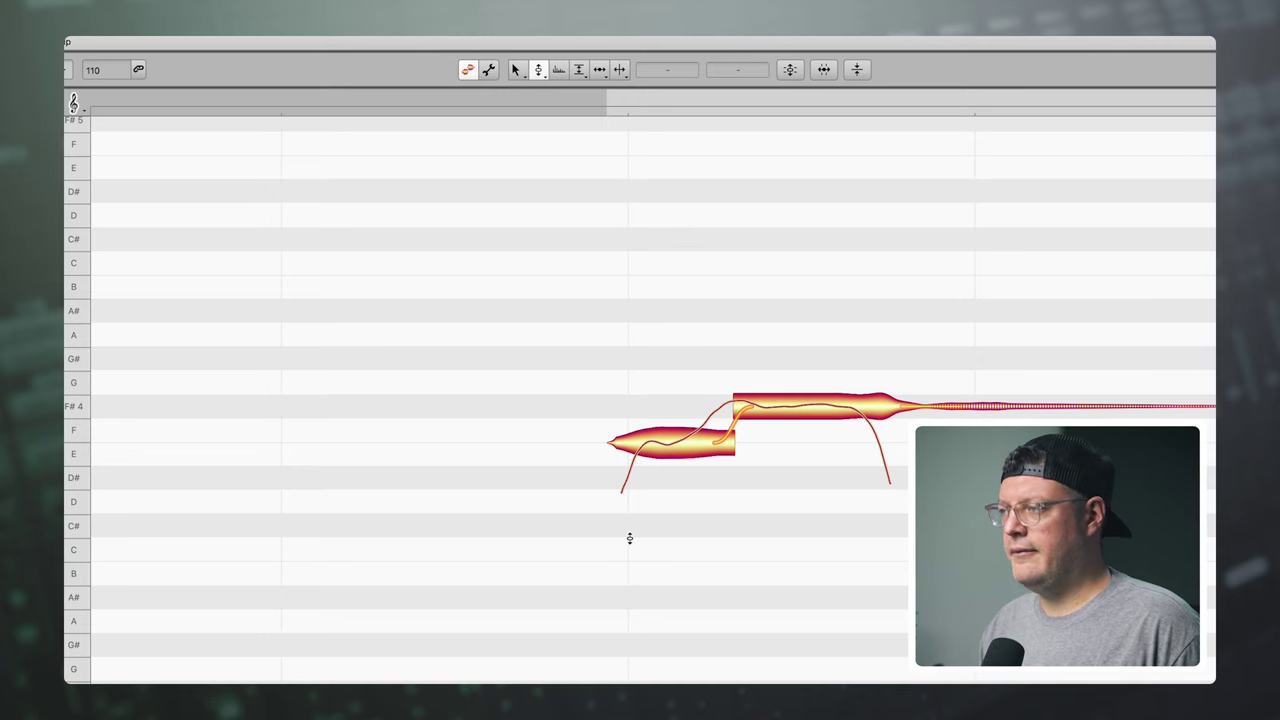
scroll(615, 490, up, 2)
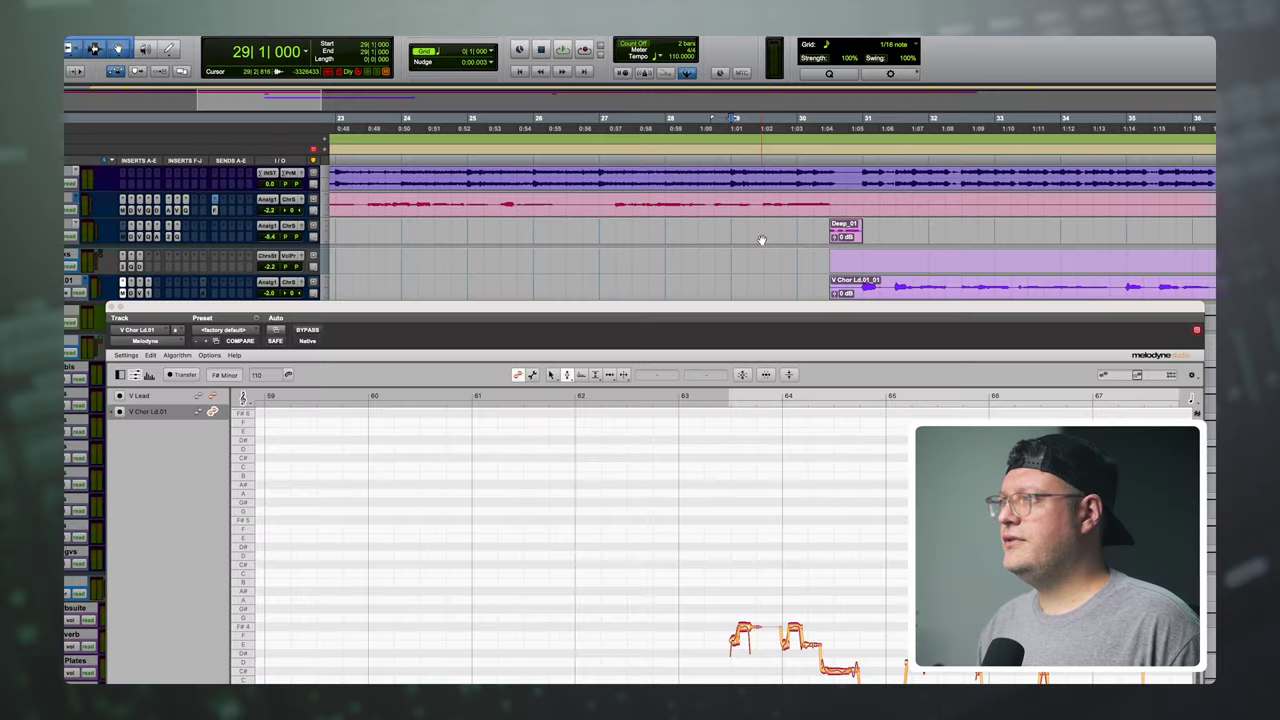
scroll(762, 240, right, 15)
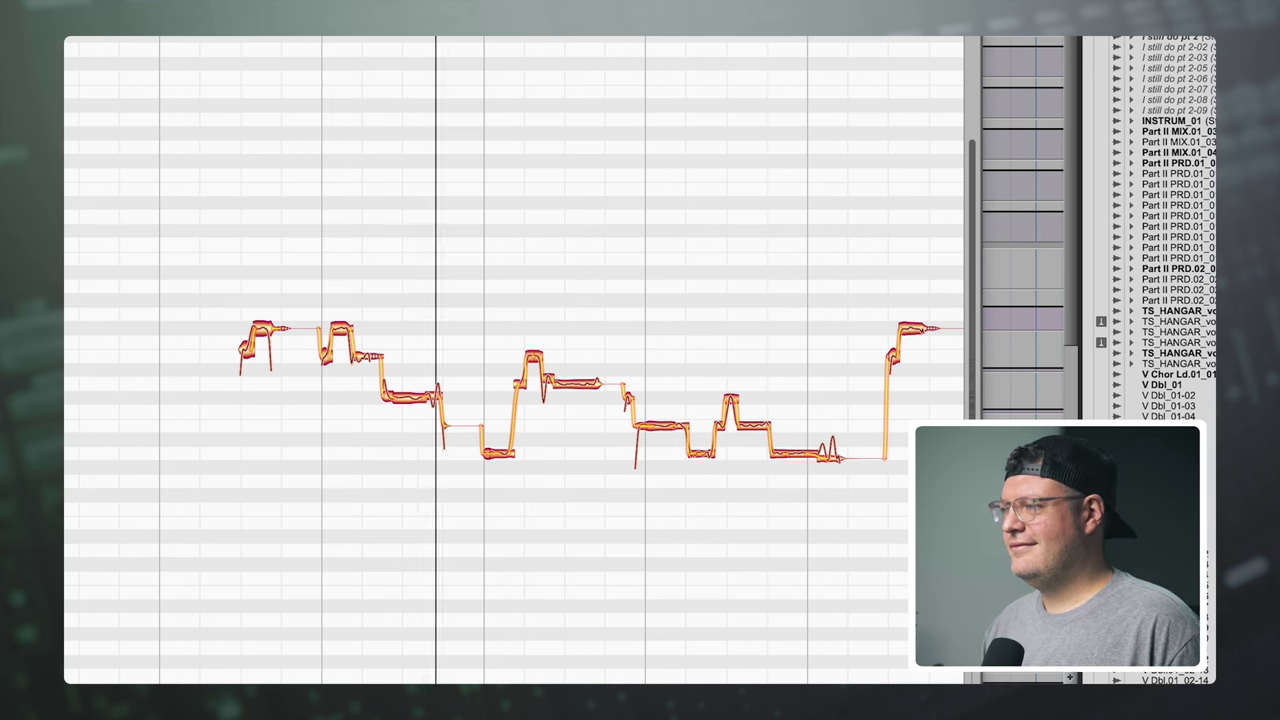
- Play from bar 31 and marquee-select the four lead notes from mid bar 31 into bar 32
scroll(298, 276, right, 5)
scroll(298, 281, right, 8)
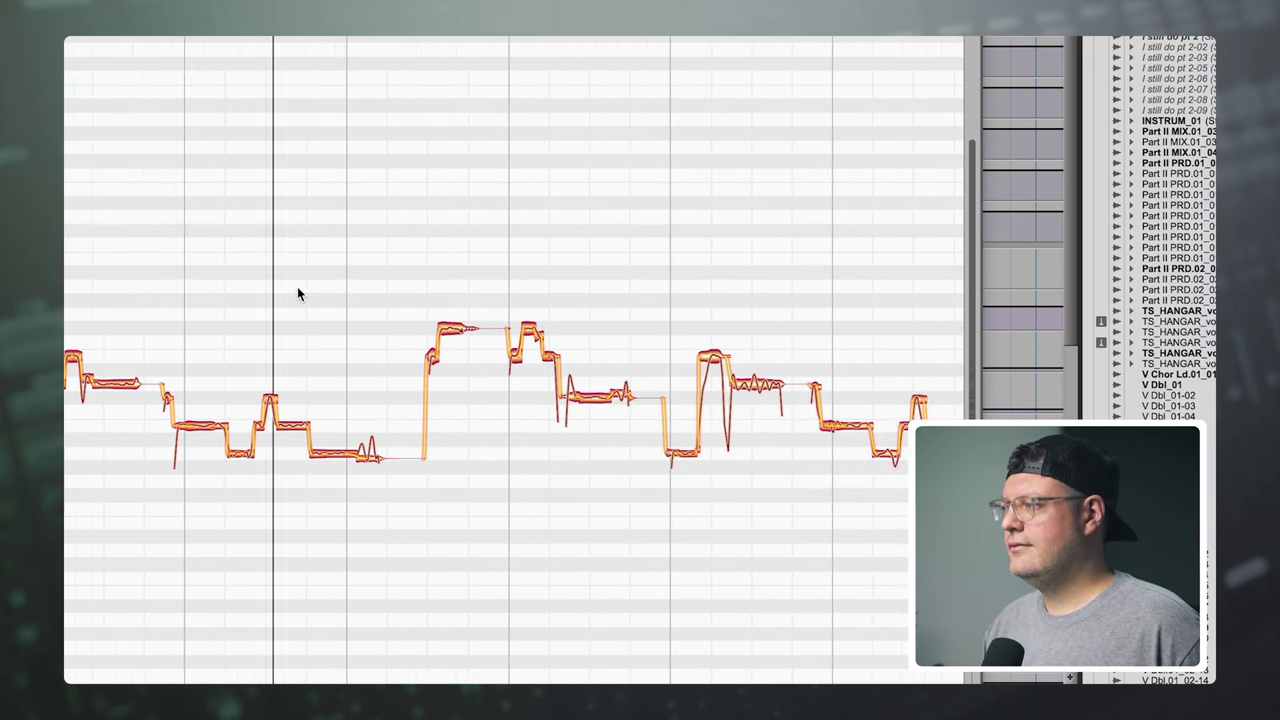
scroll(297, 286, right, 1)
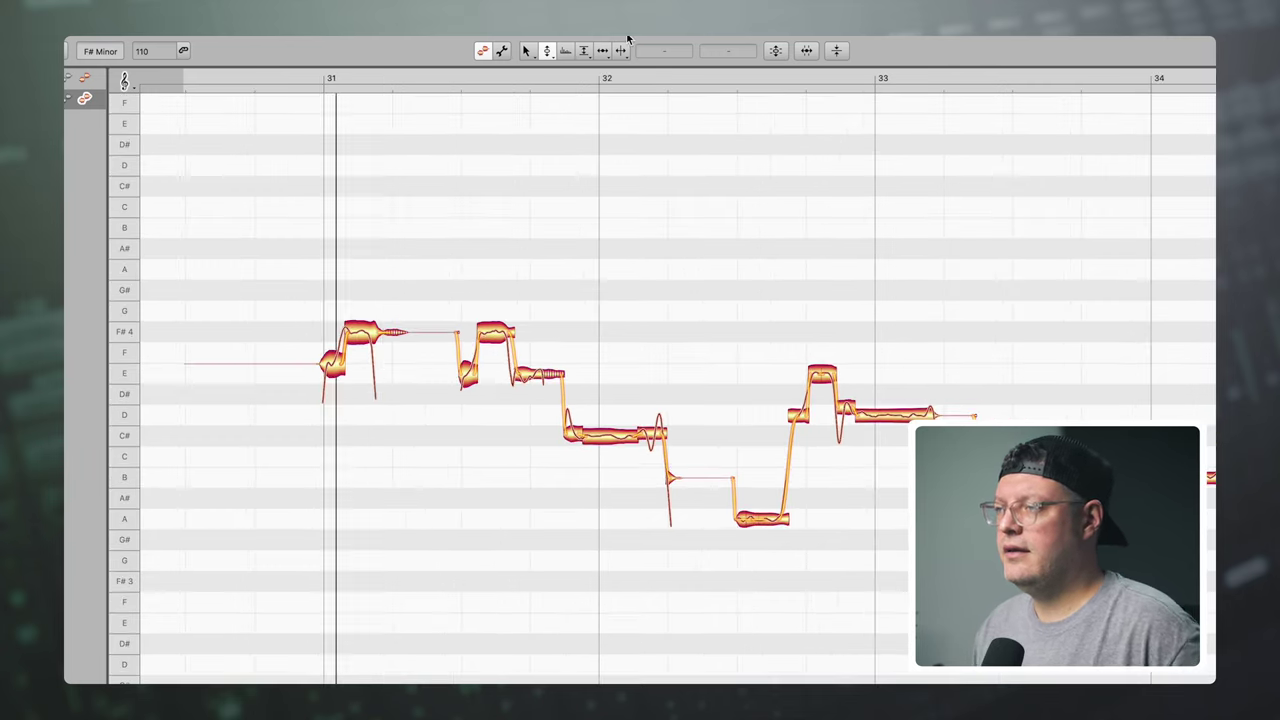
key(space)
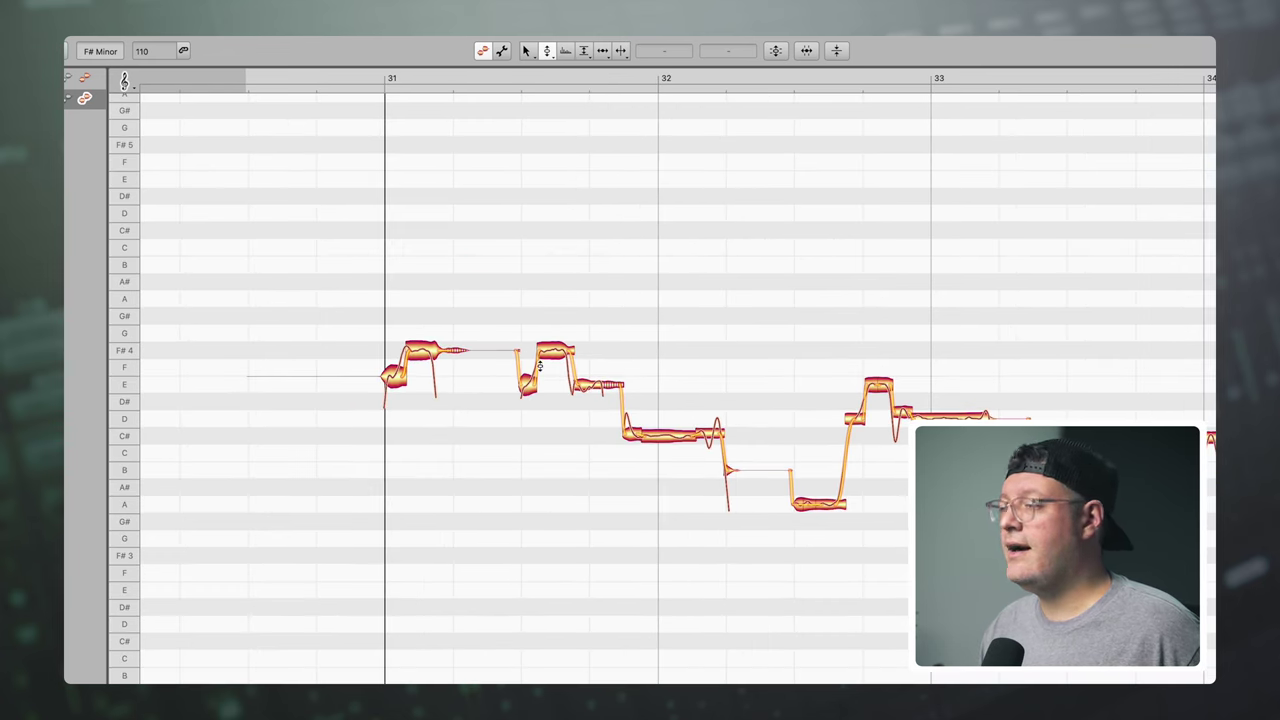
drag(537, 343, 738, 499)
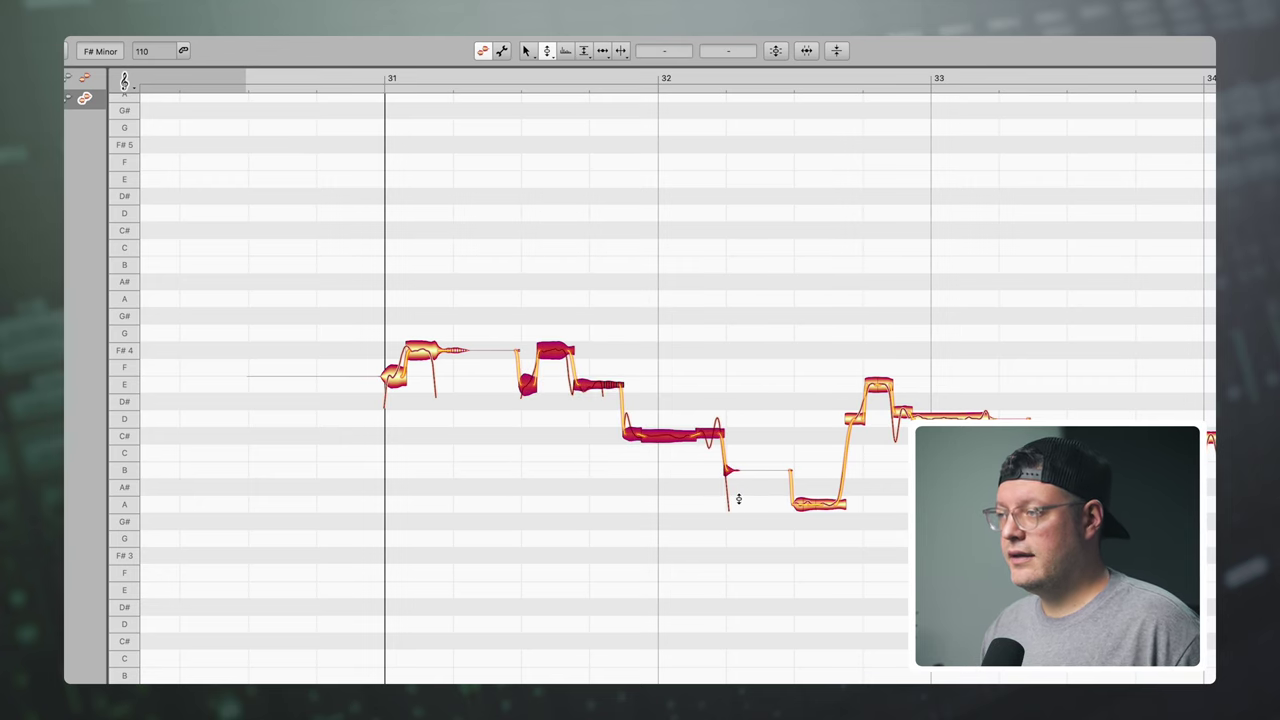
key(space)
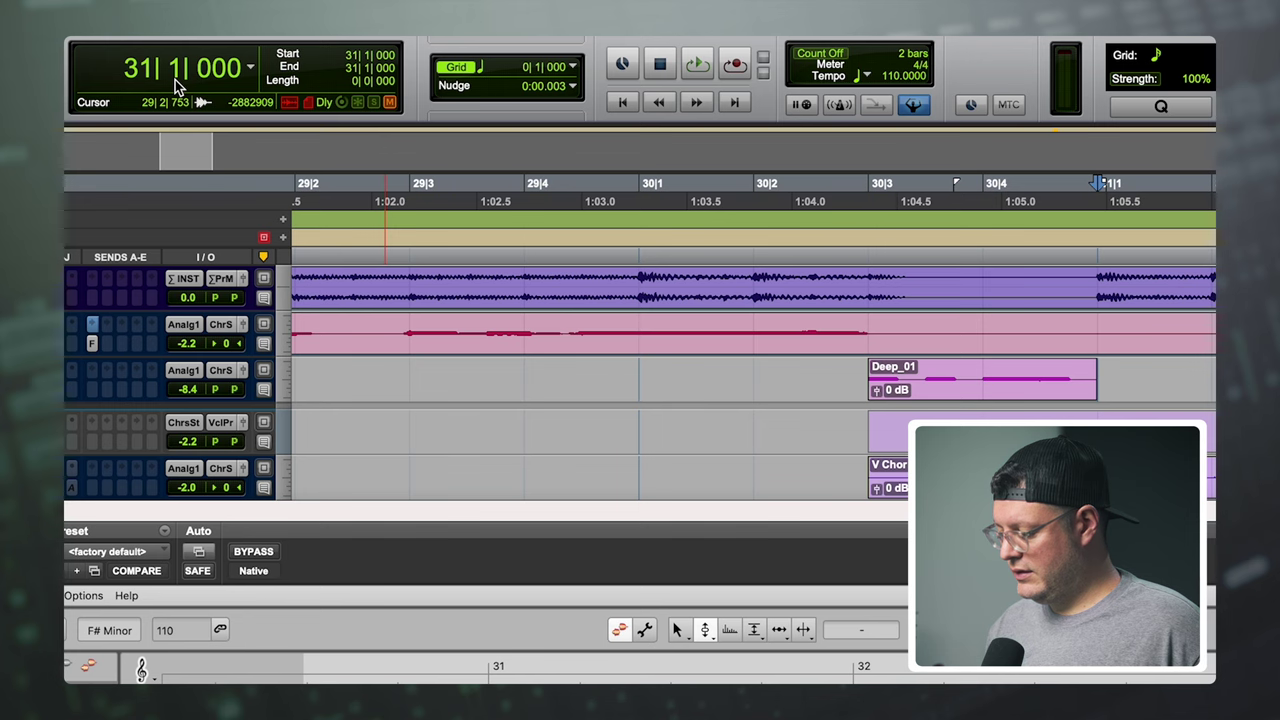
- Set the main counter to 31|3|000 and paste the copied four notes there
click(175, 80)
key(Right)
text(3)
key(Return)
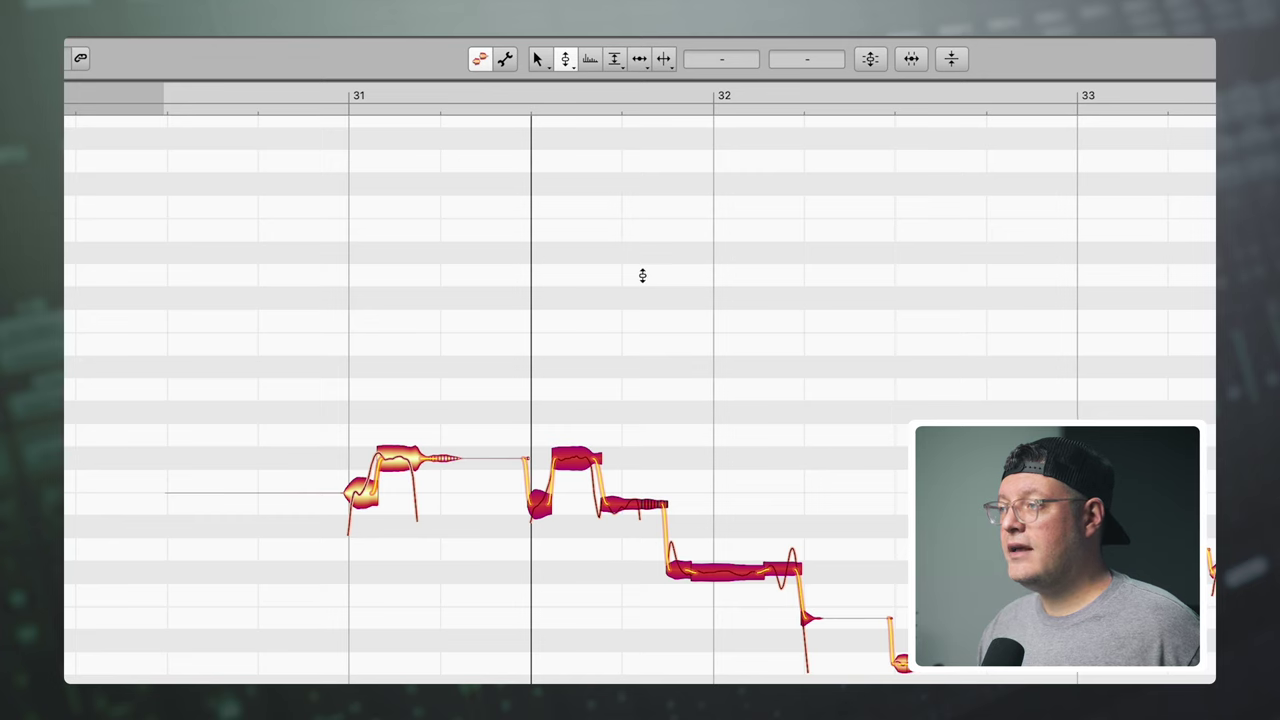
click(610, 299)
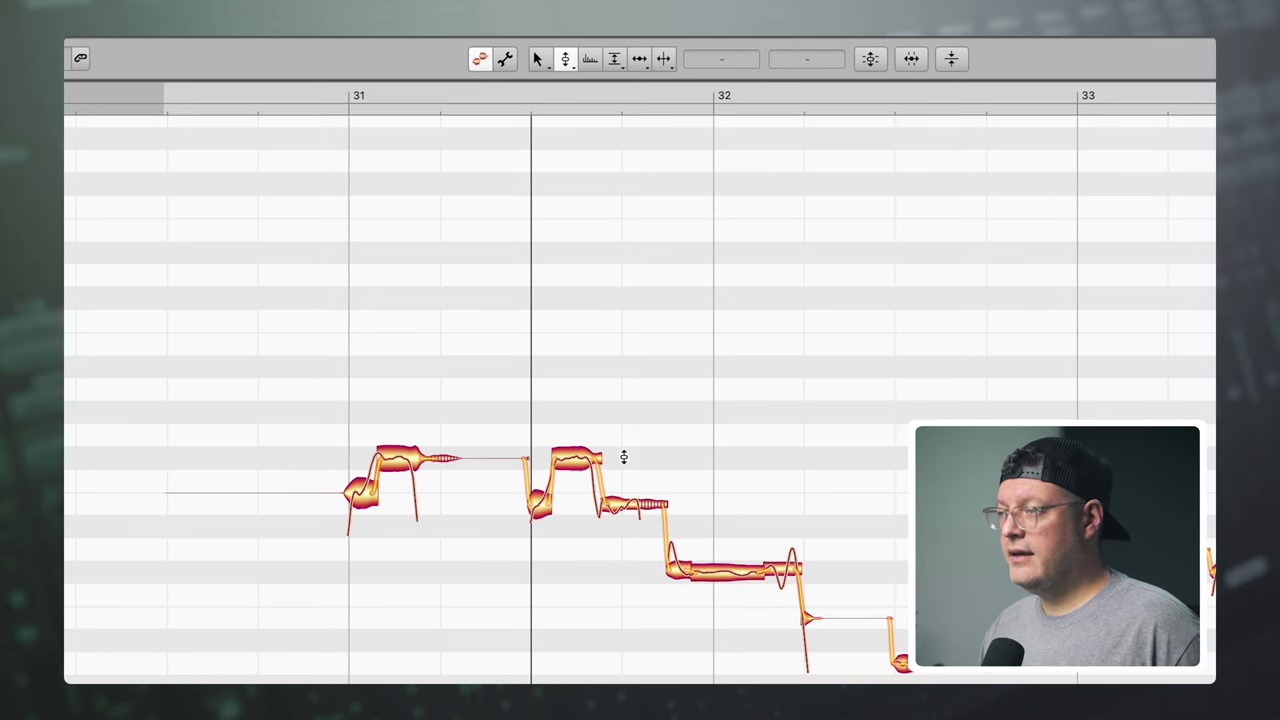
key(ctrl+a)
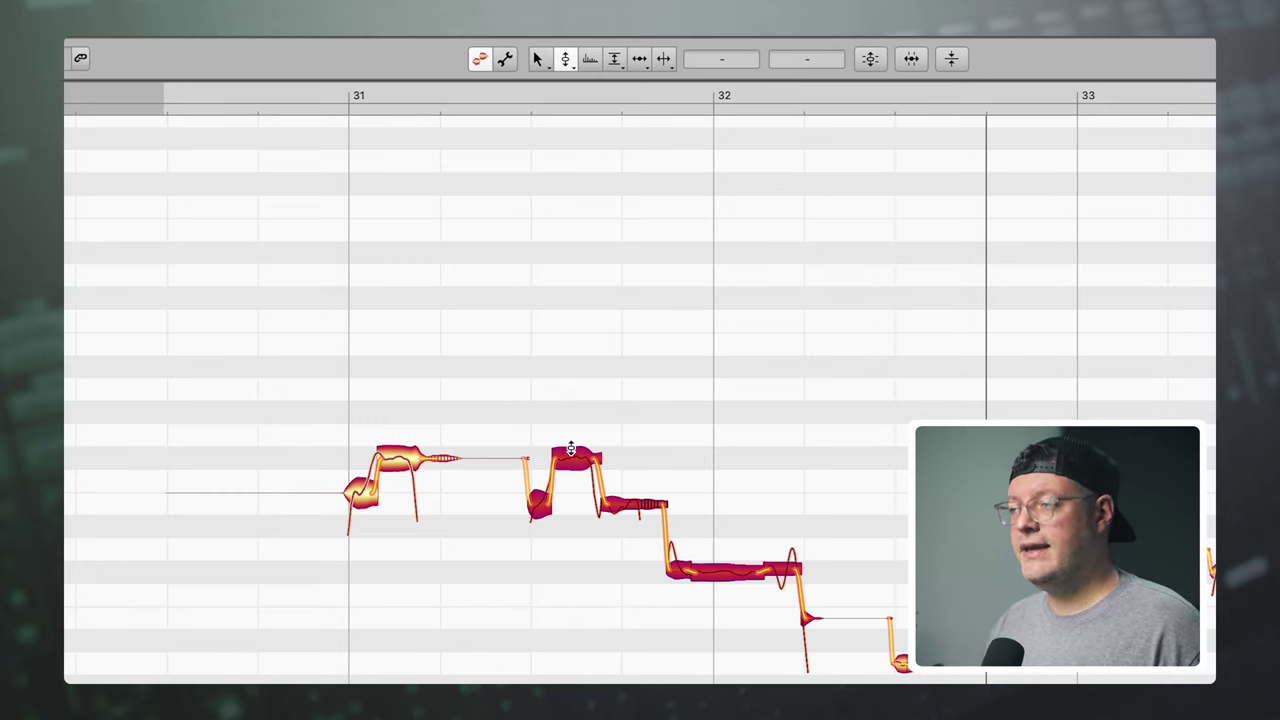
- Raise the pasted copies into a harmony line, nudging two notes from G4 to G#4
drag(576, 460, 569, 393)
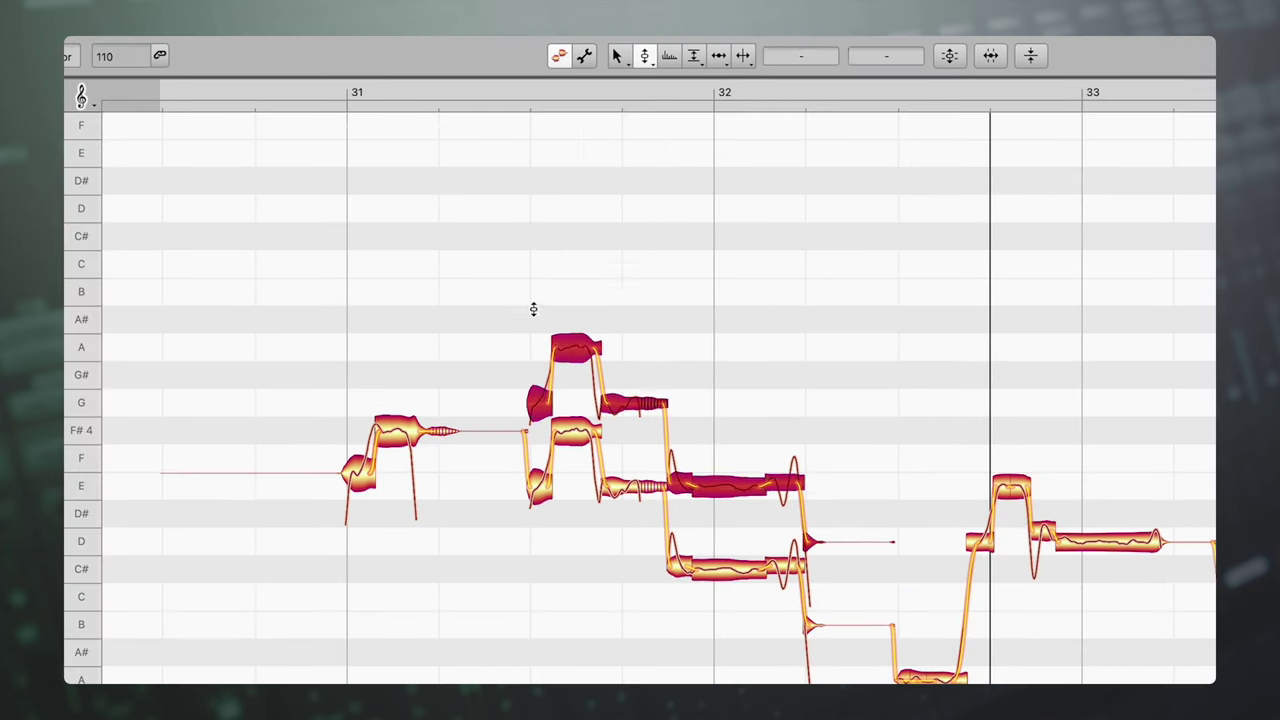
click(531, 309)
click(537, 400)
drag(537, 400, 537, 374)
drag(612, 404, 609, 391)
key(space)
key(space)
key(space)
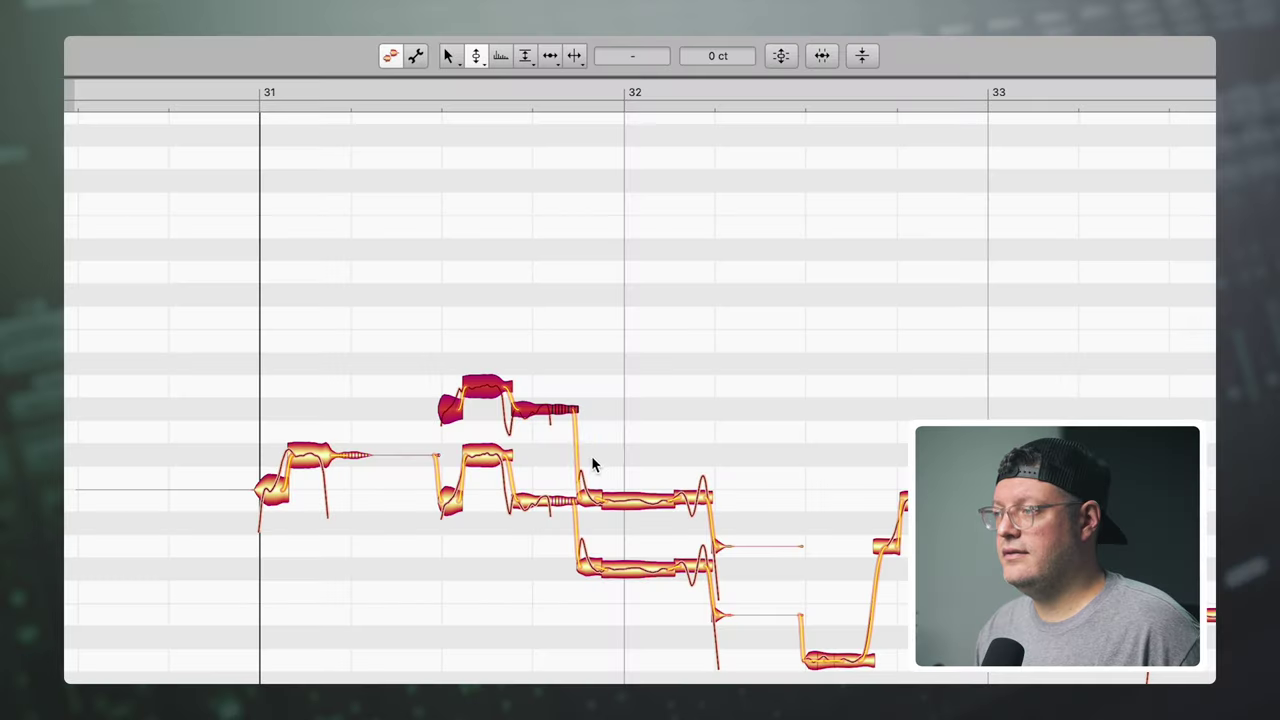
- Select the harmony copy notes and set their amplitude to -6 dB with the Amplitude Tool
drag(589, 466, 686, 514)
right_click(642, 507)
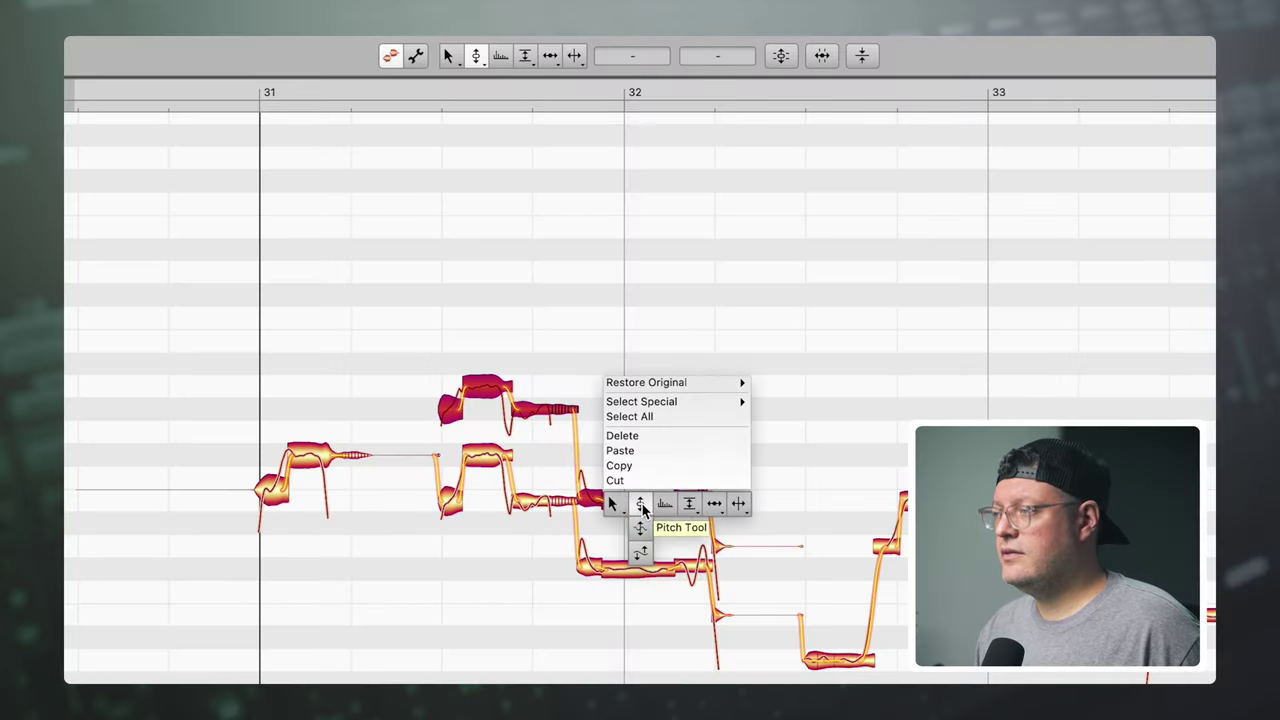
mouse_move(690, 513)
click(690, 506)
click(632, 55)
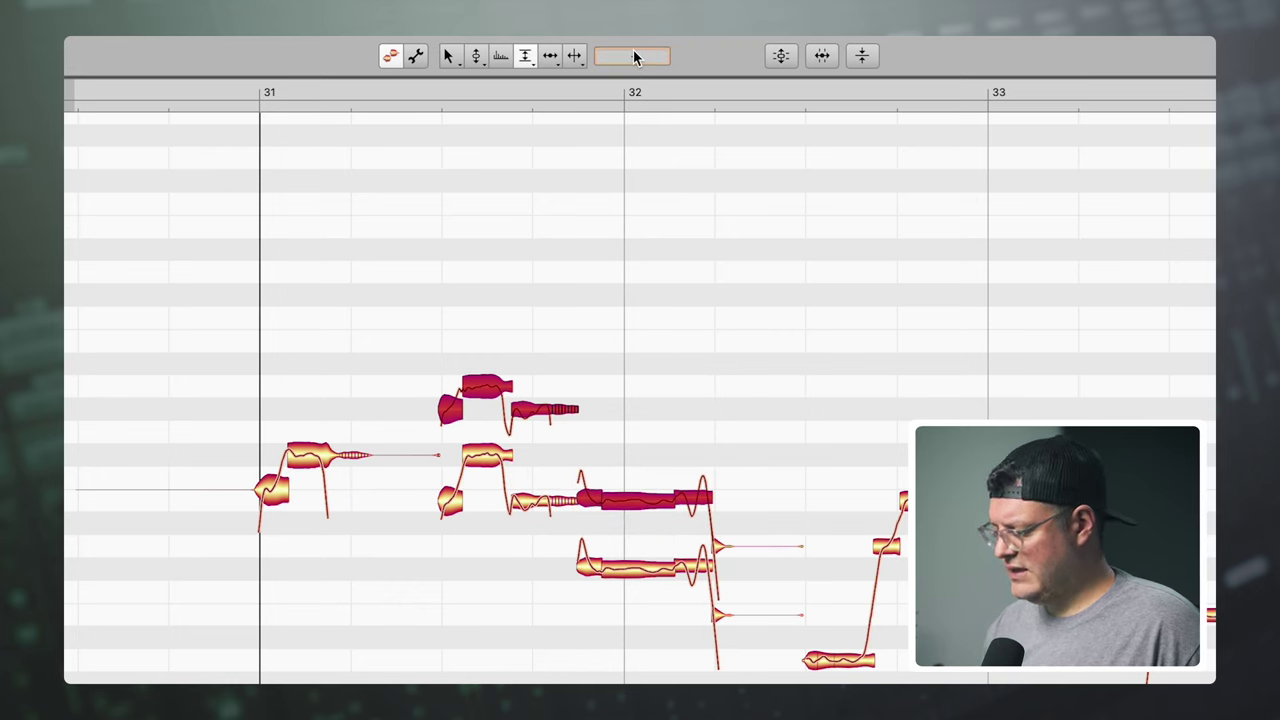
text(-6)
key(Return)
key(space)
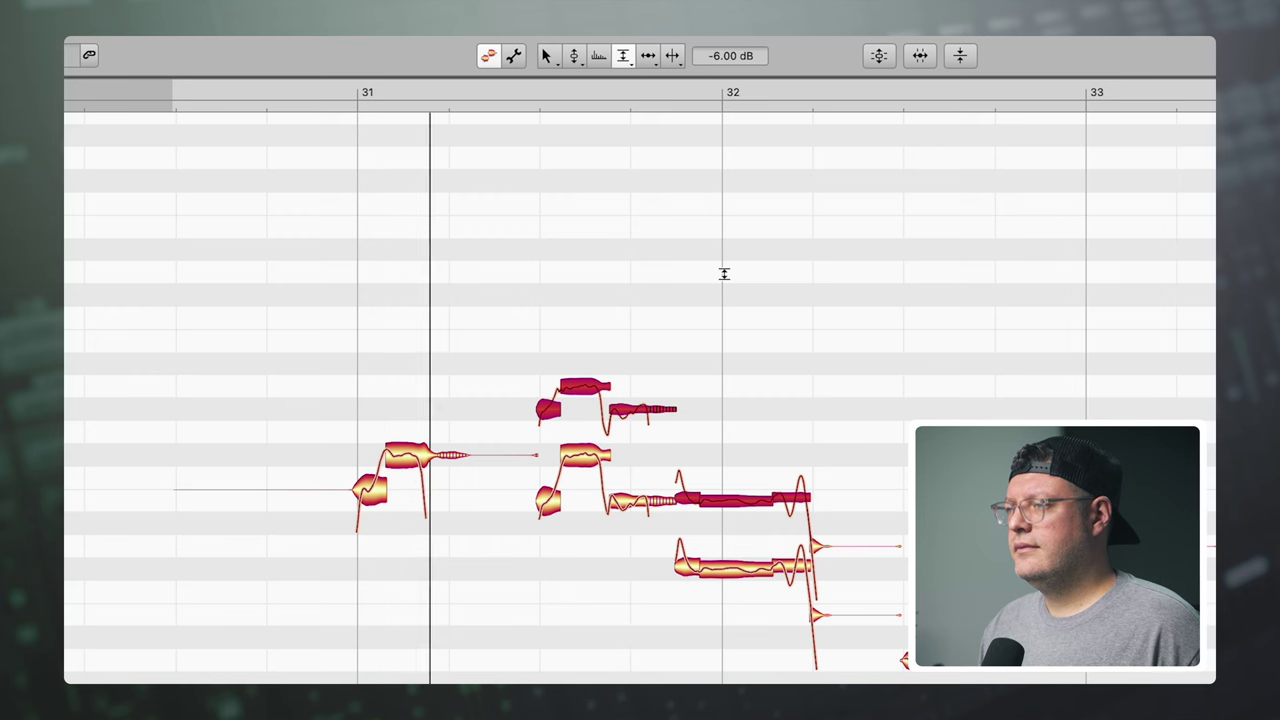